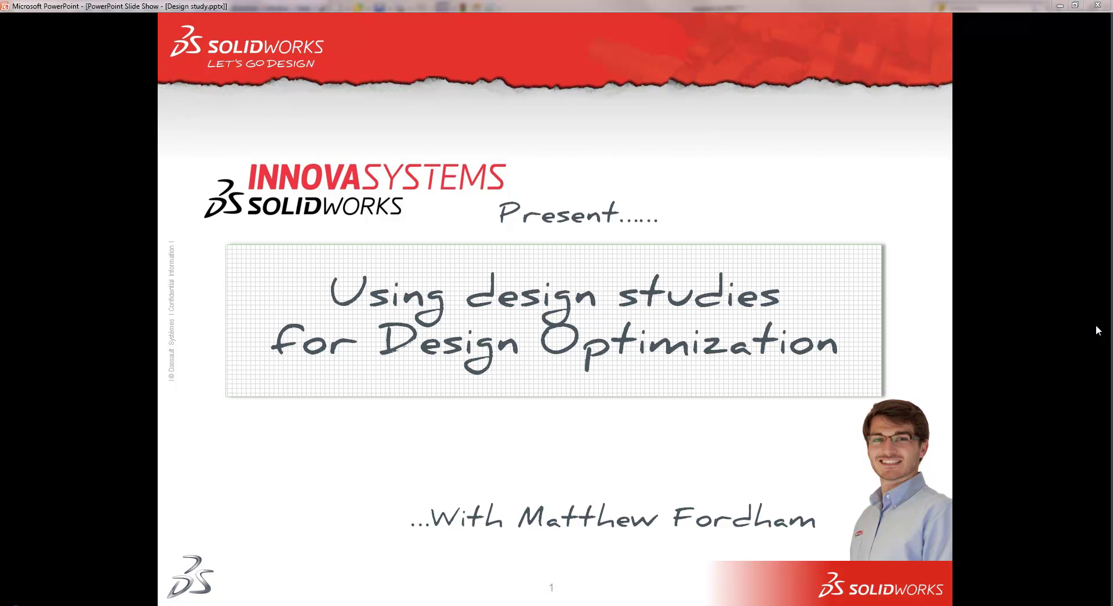
Leave the PowerPoint title slide so the SOLIDWORKS Cake assy assembly is showing
key(alt+Tab)
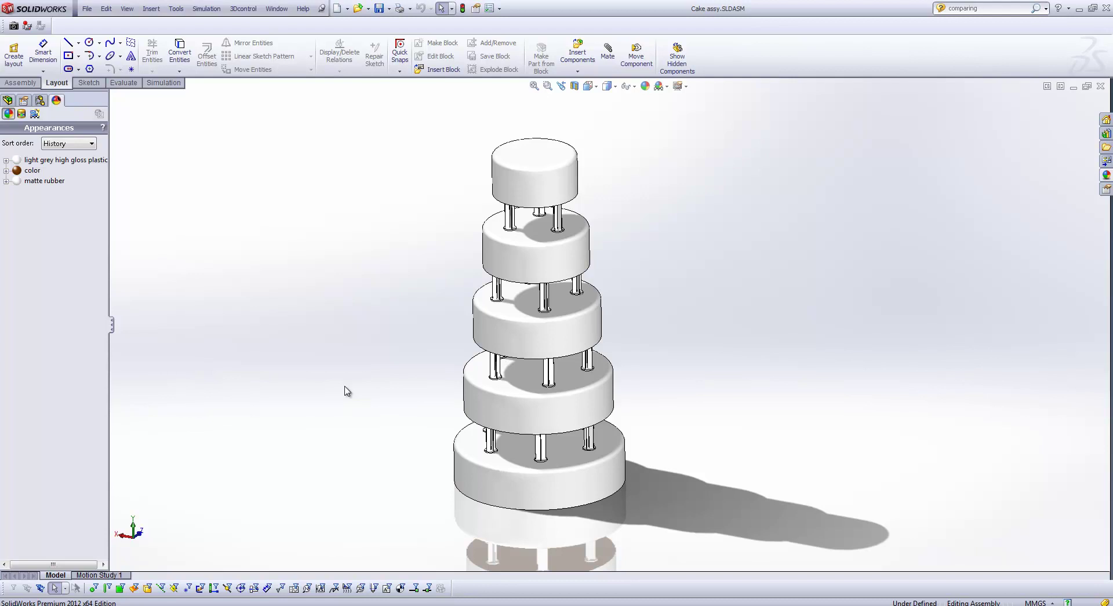
Switch to support.SLDPRT and review its Support Length and Plate Thickness design study parameters
click(277, 8)
click(300, 116)
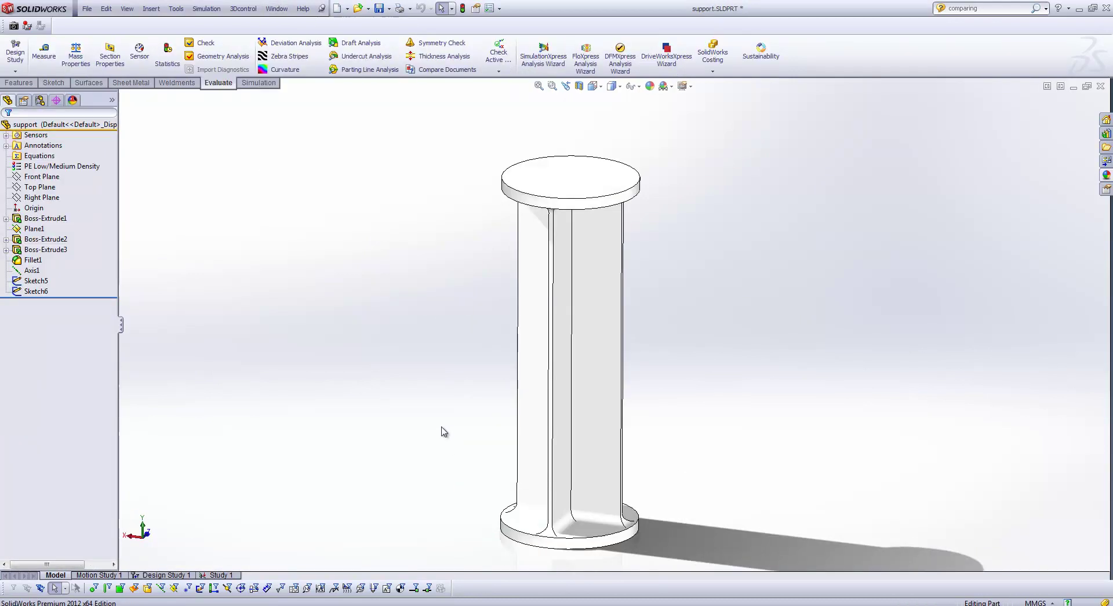
click(15, 72)
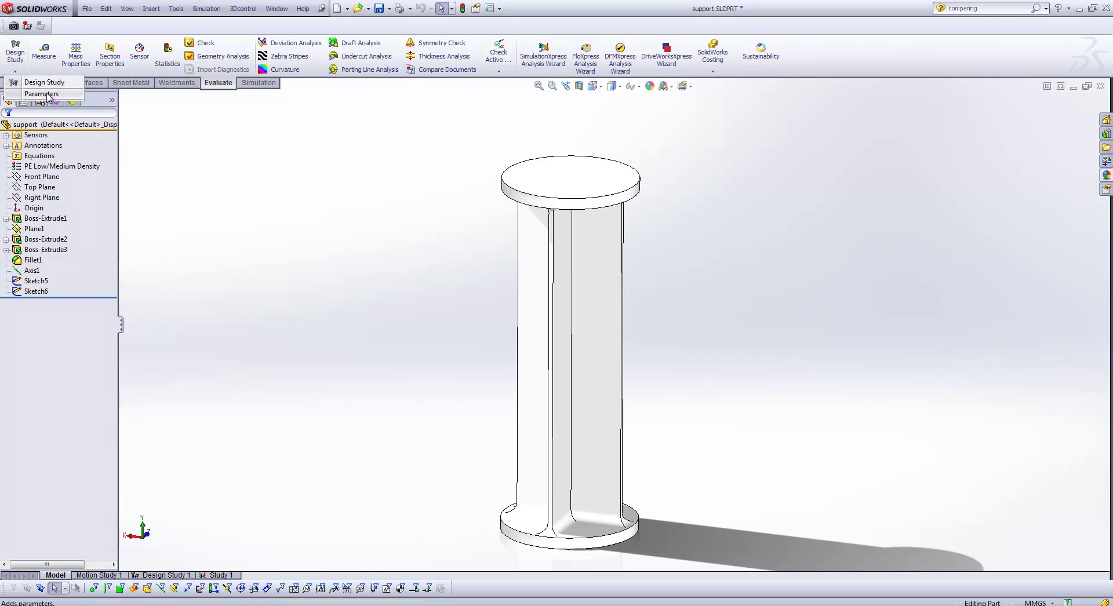
click(48, 94)
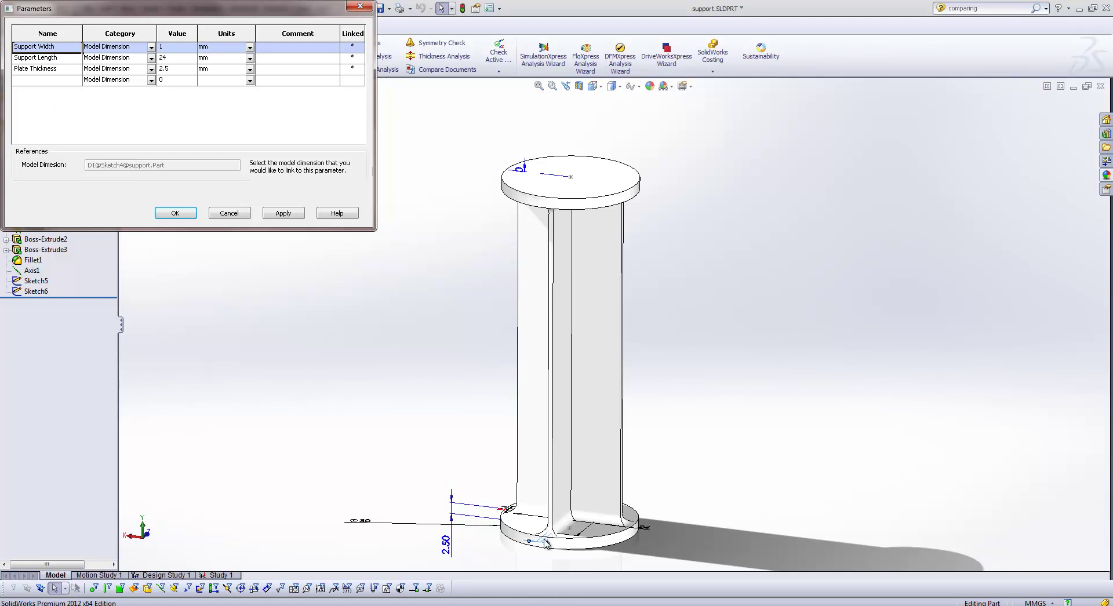
click(32, 58)
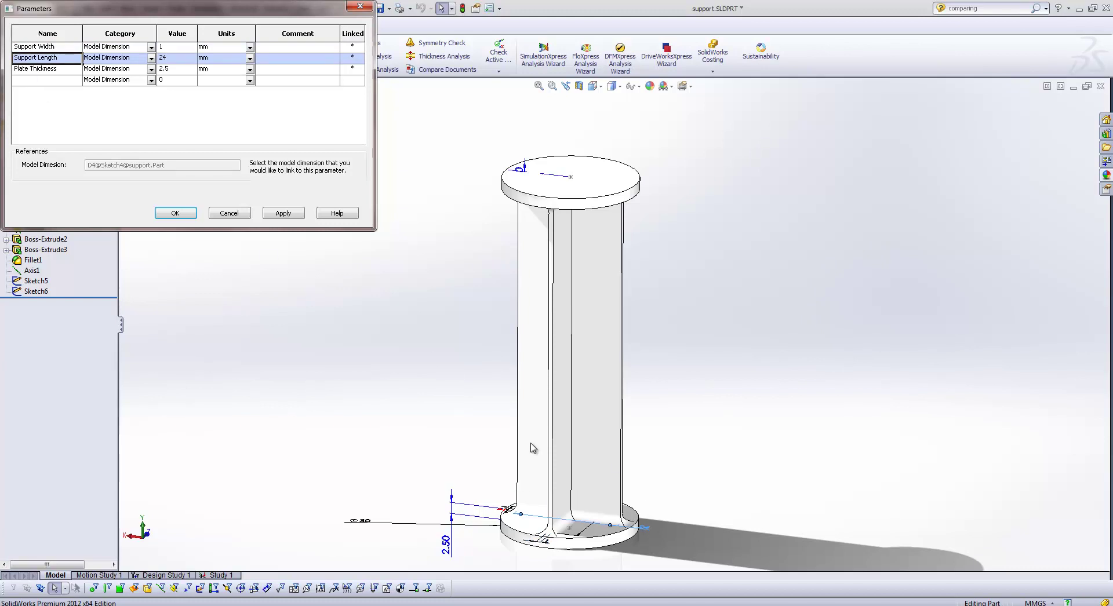
click(33, 70)
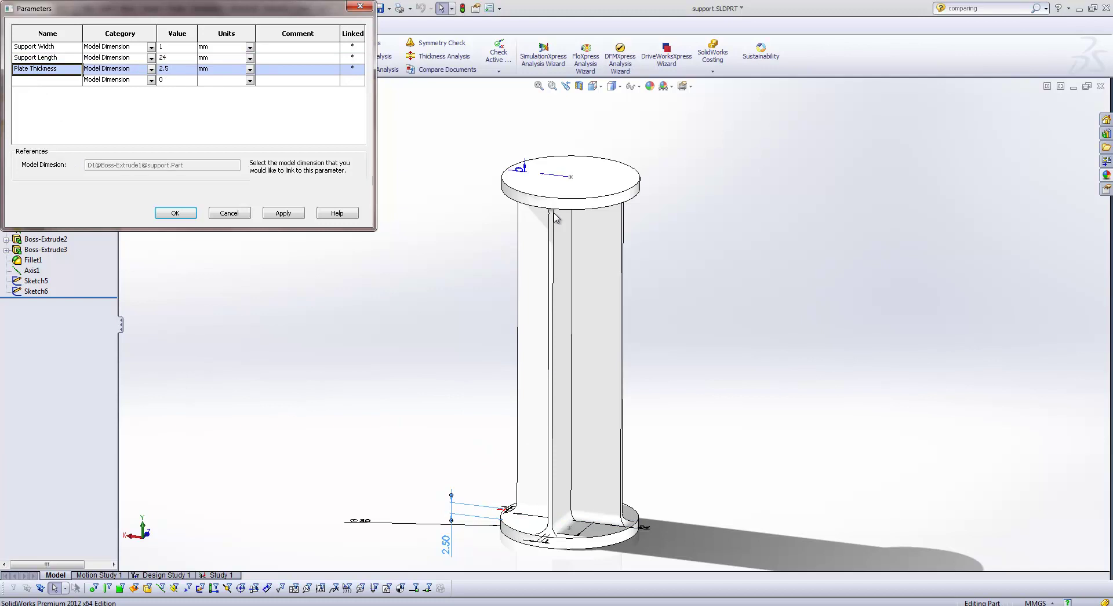
Add a 'dummy' parameter linked to the Ø30 mm diameter dimension
click(48, 80)
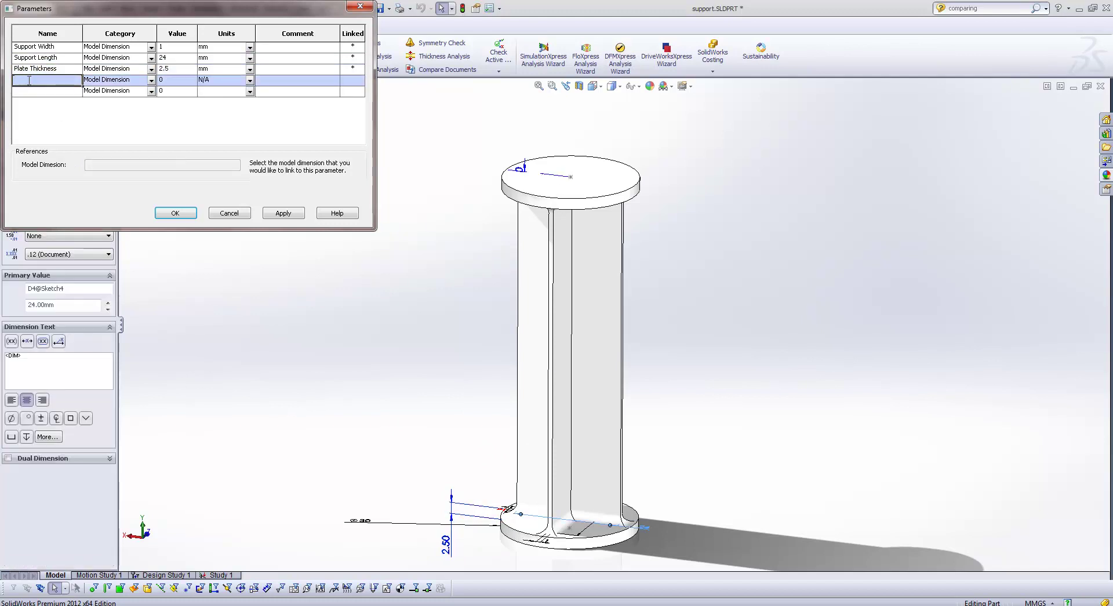
text(dummy)
click(360, 521)
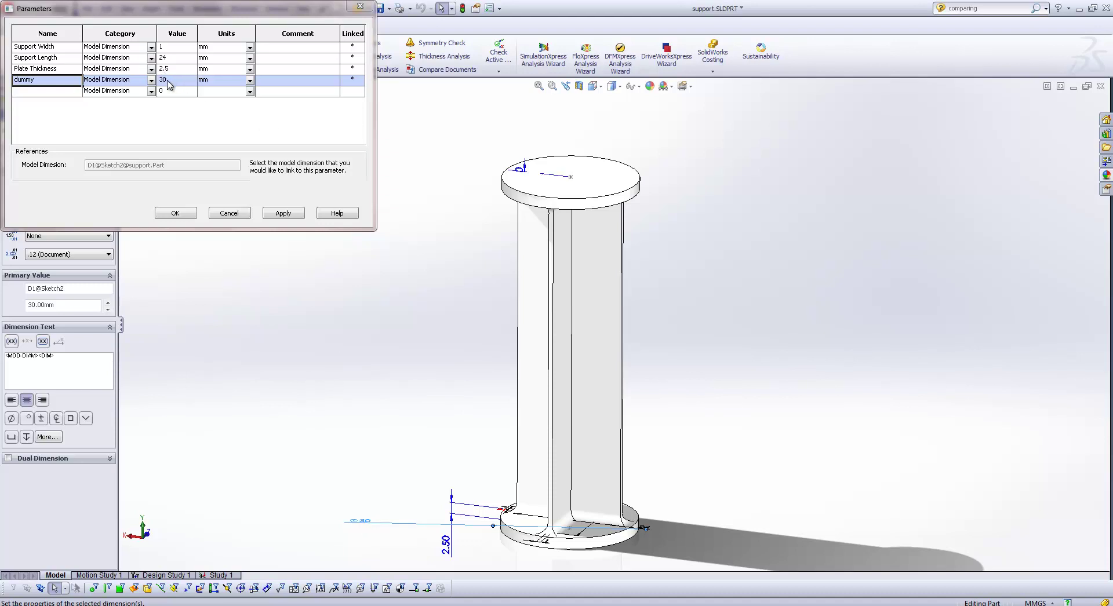
click(175, 214)
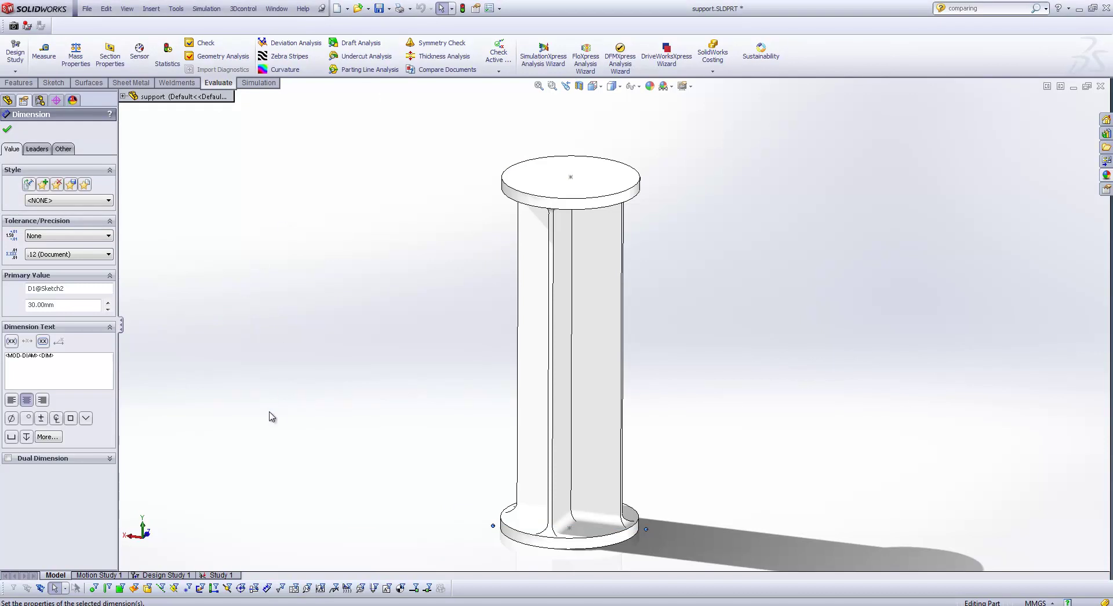
In Study 1, inspect the connections, the Fixed-1 fixture and the 63 N Force-1 load, then bring up the Mesh options
click(230, 575)
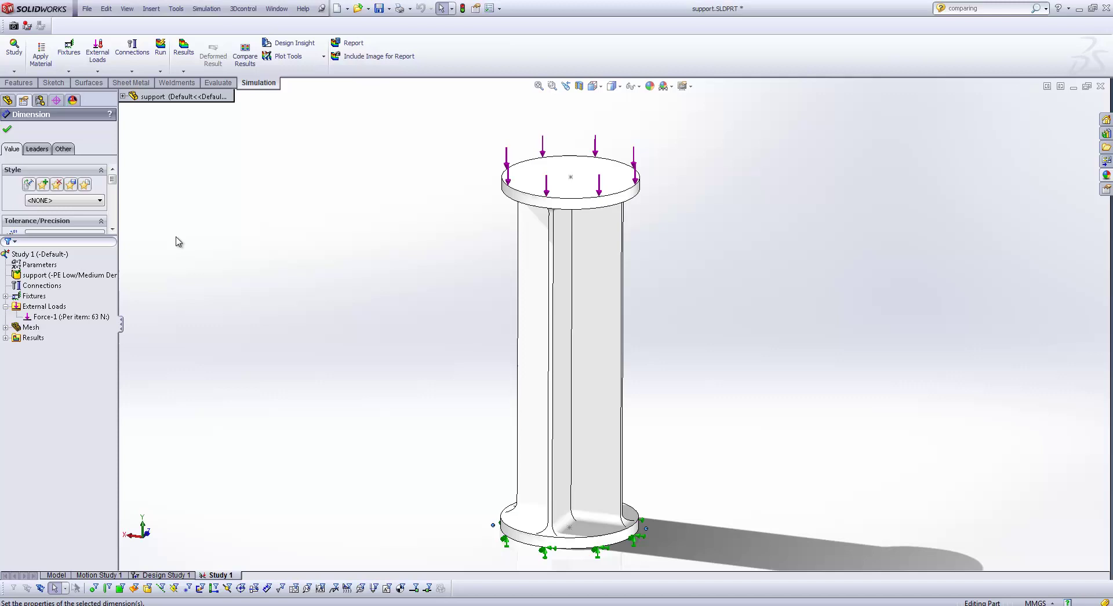
click(46, 284)
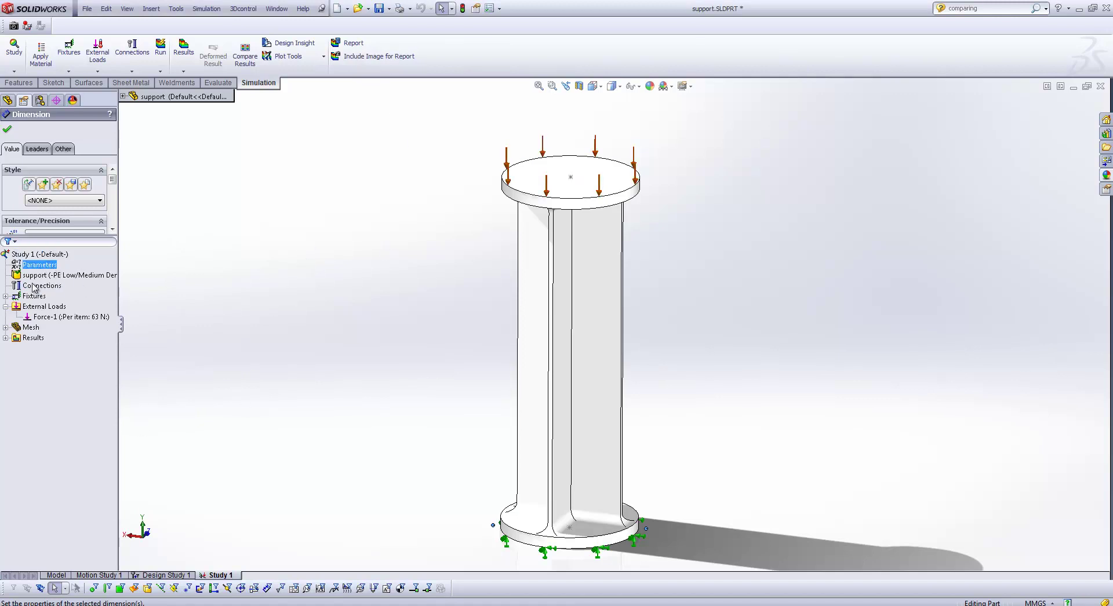
click(32, 297)
click(5, 297)
click(44, 306)
click(70, 328)
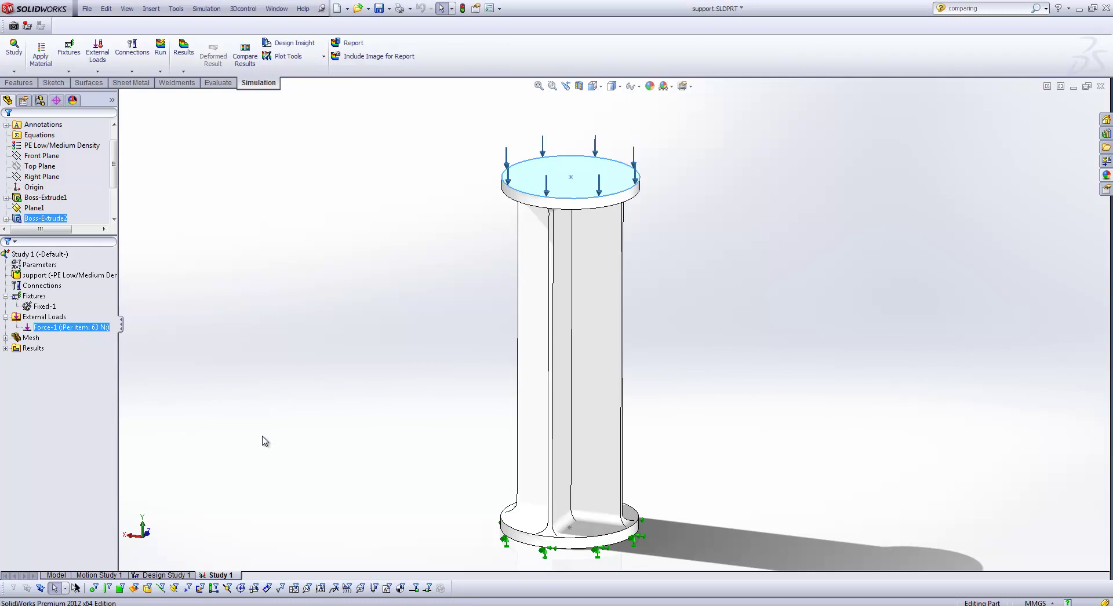
right_click(21, 339)
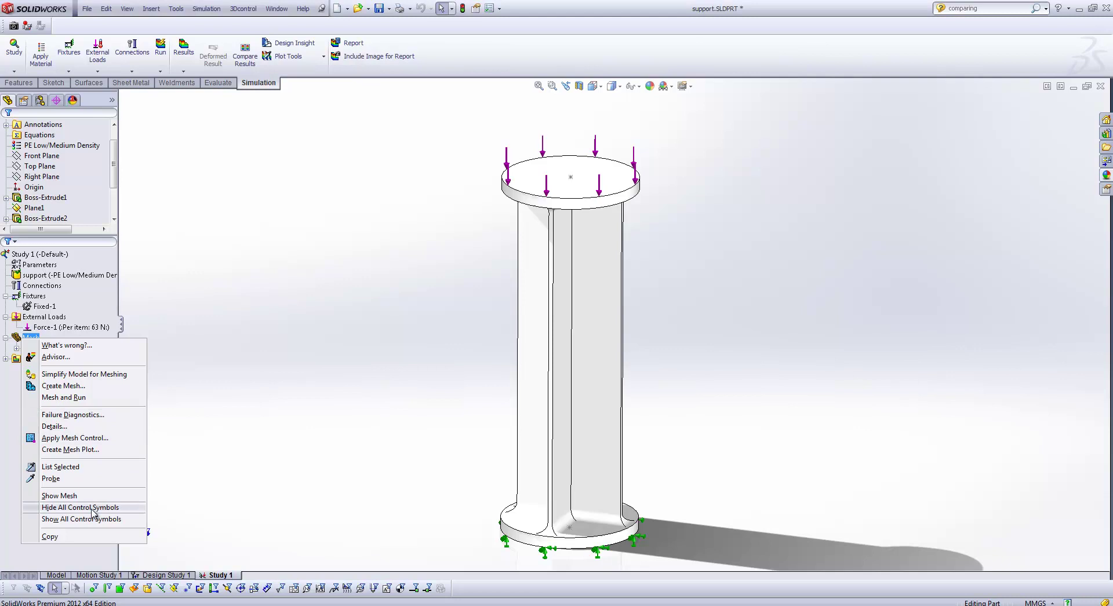
Display Study 1's mesh on the support, then hide it again
click(59, 496)
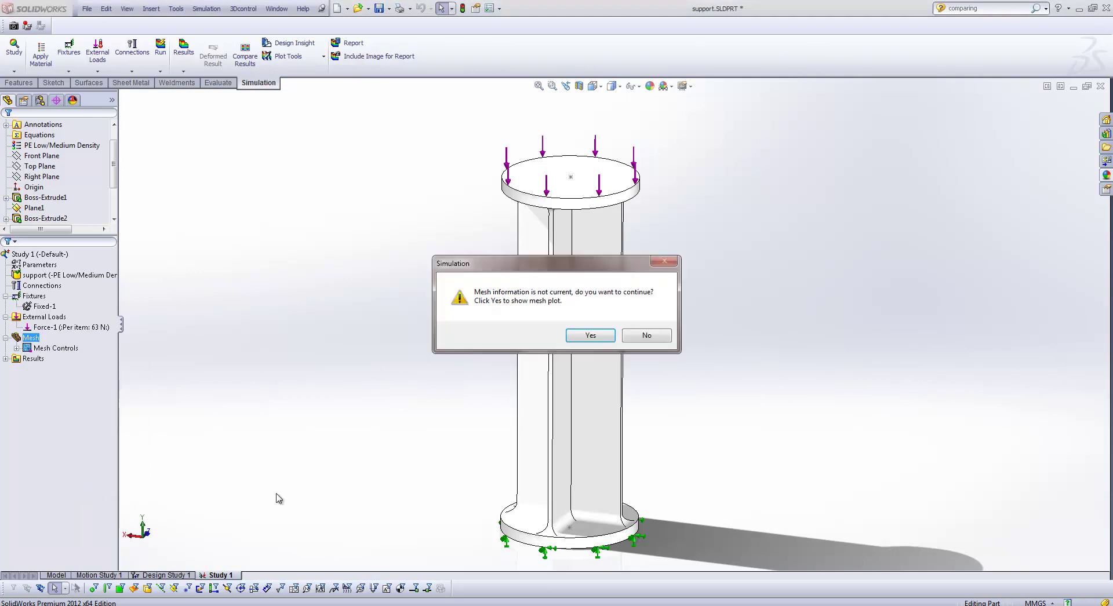
click(608, 335)
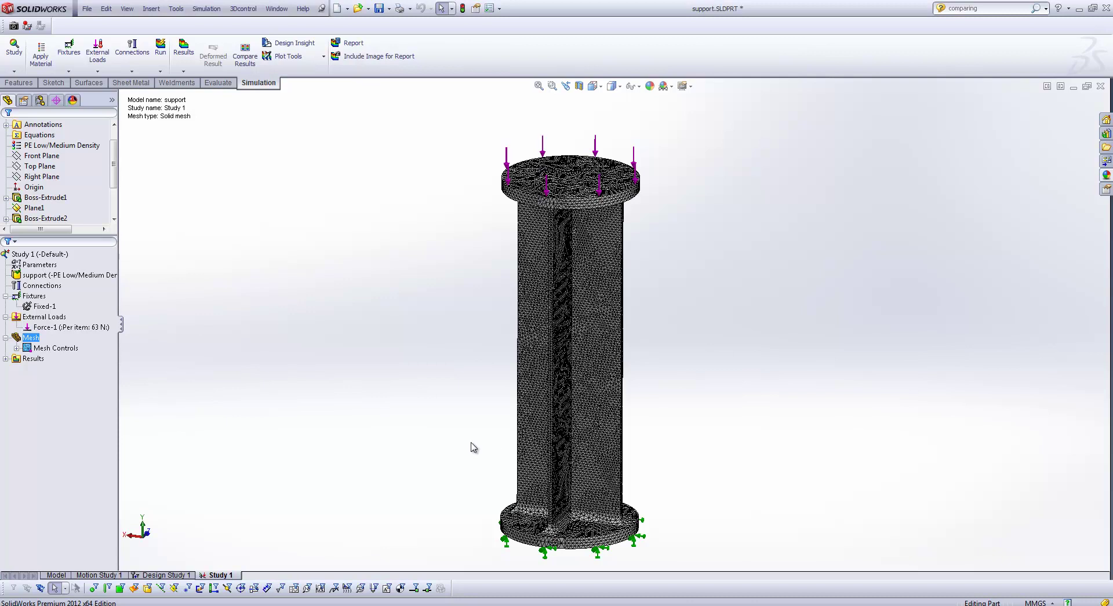
right_click(19, 338)
click(82, 494)
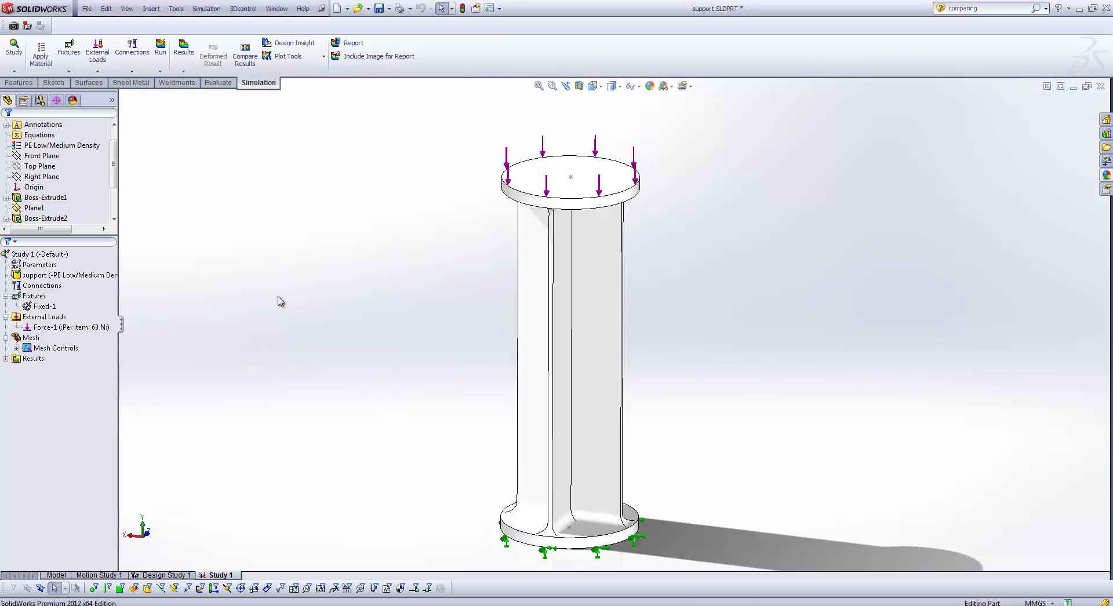
Expand Study 1's Displacement, Stress, Strain and Factor of Safety results and review the Parameters
click(28, 349)
click(5, 359)
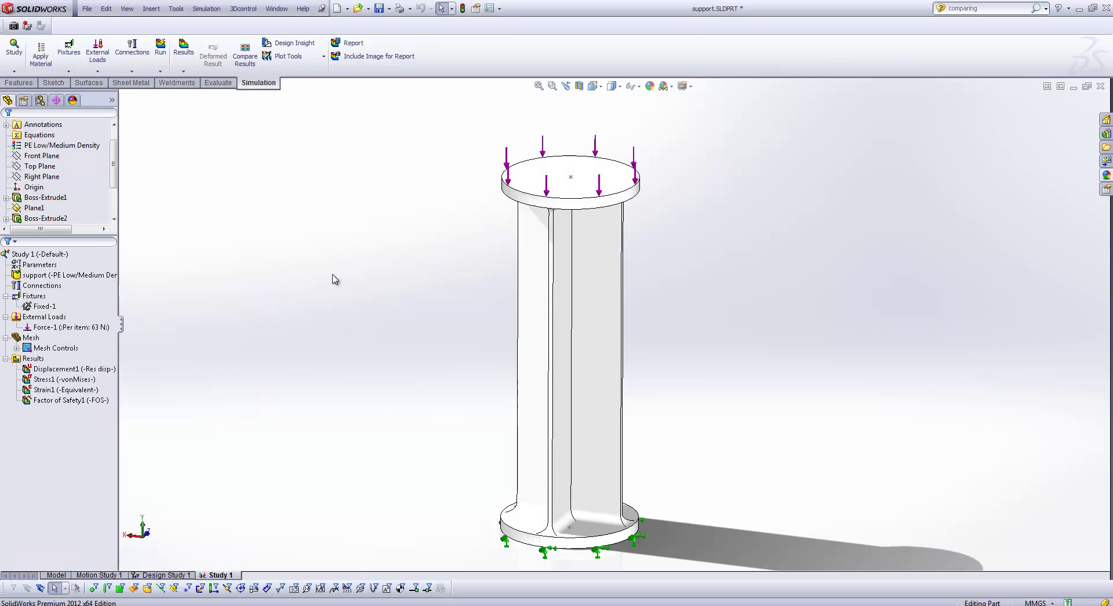
click(37, 265)
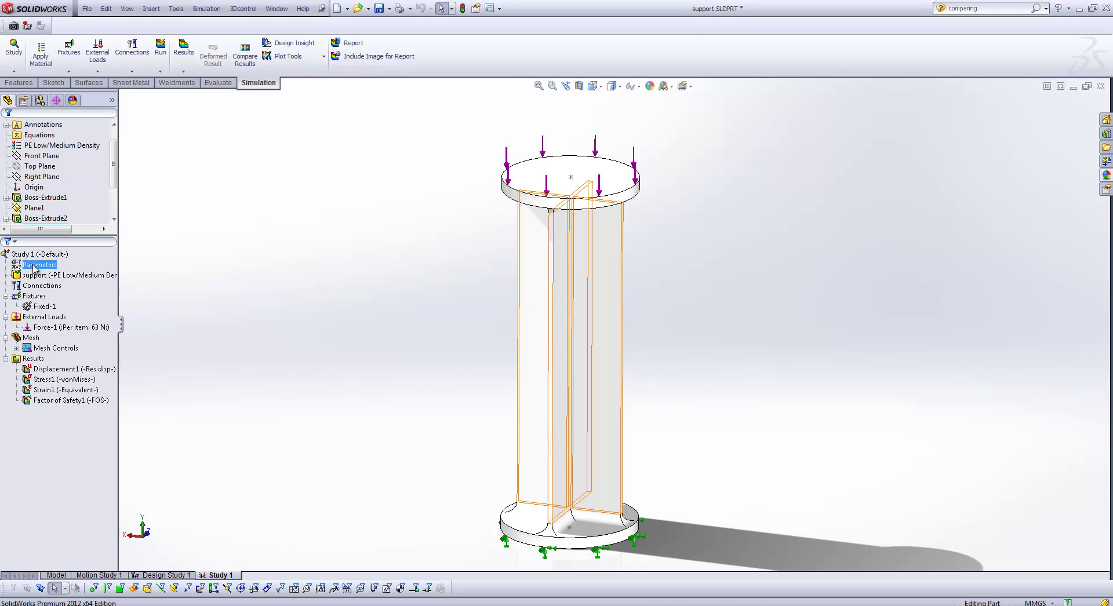
click(236, 209)
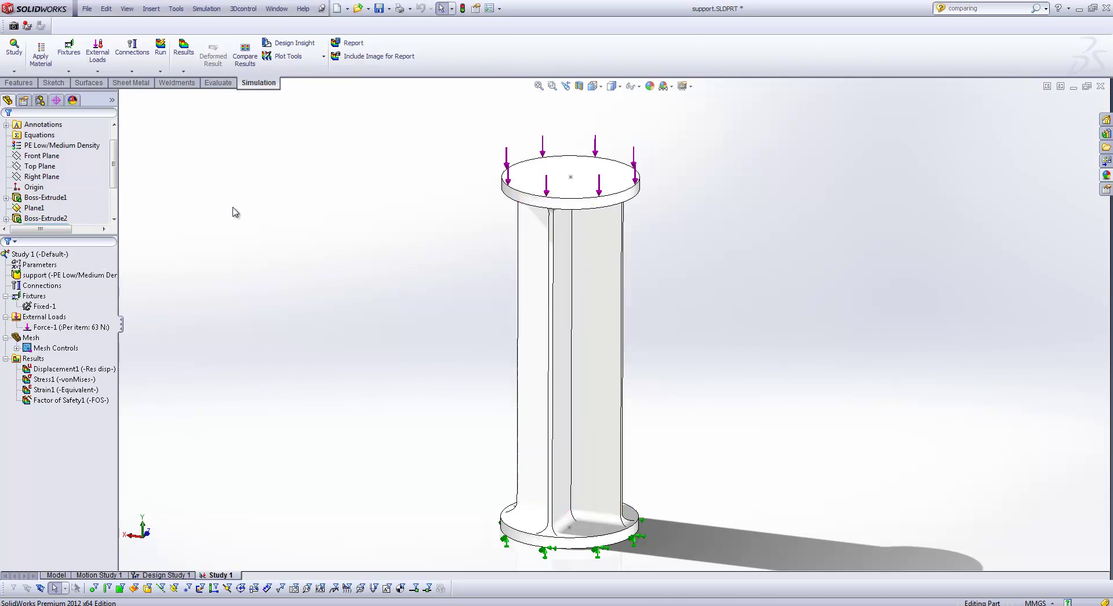
click(225, 85)
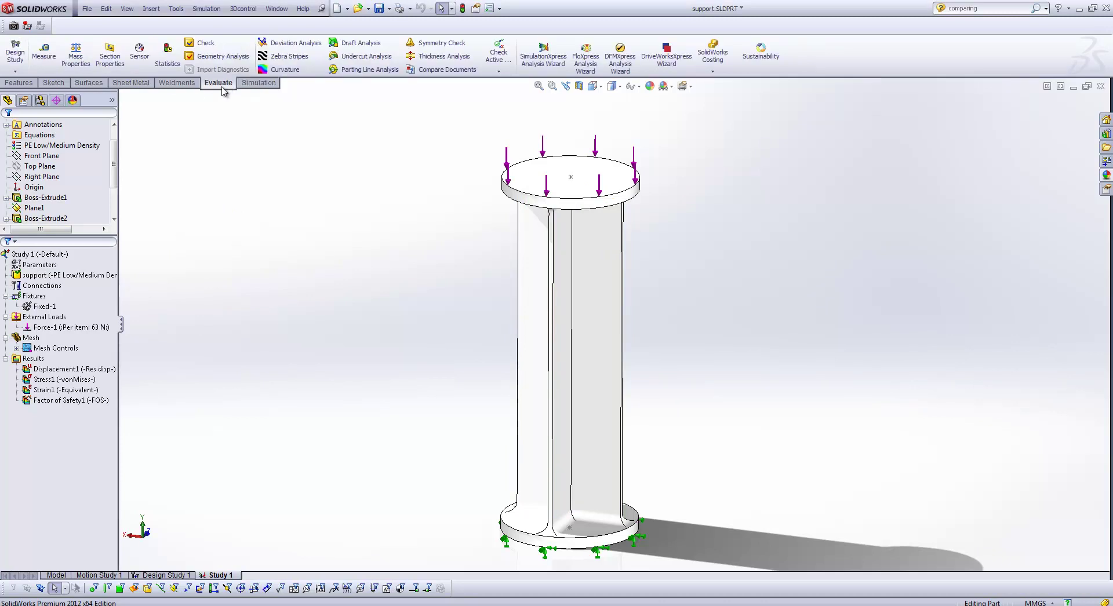
Create Design Study 2 and add the dummy parameter as a variable, editing its minimum, maximum and step
click(15, 54)
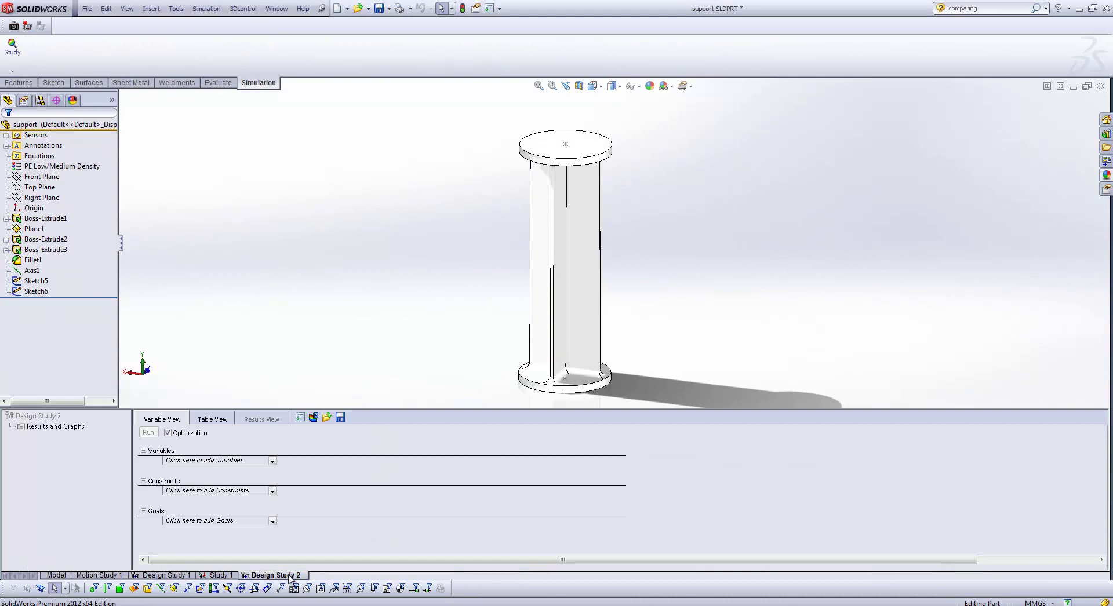
click(275, 462)
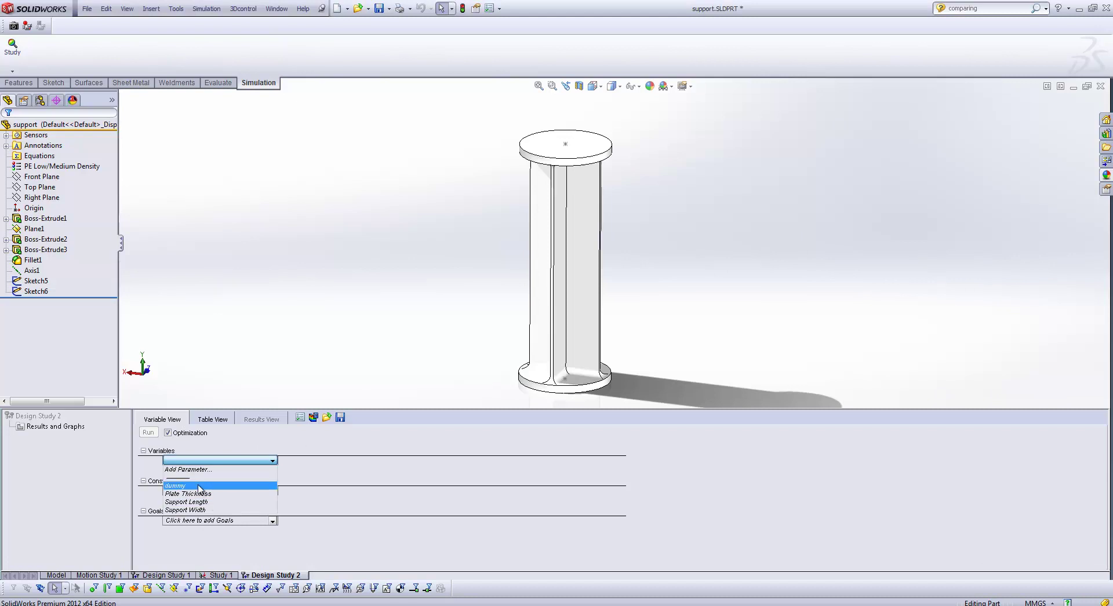
click(224, 495)
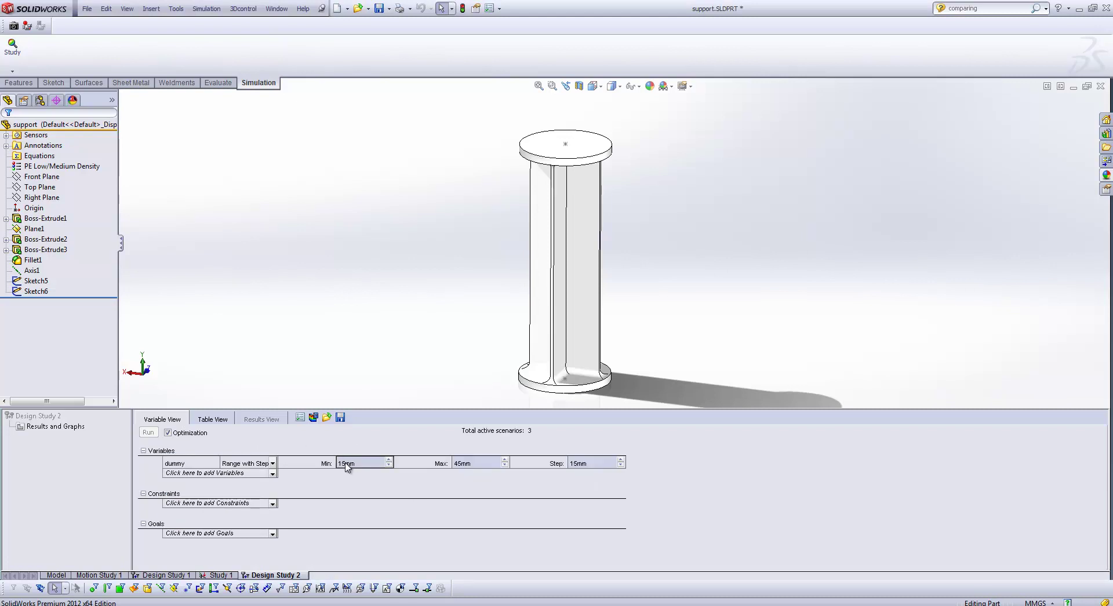
click(347, 464)
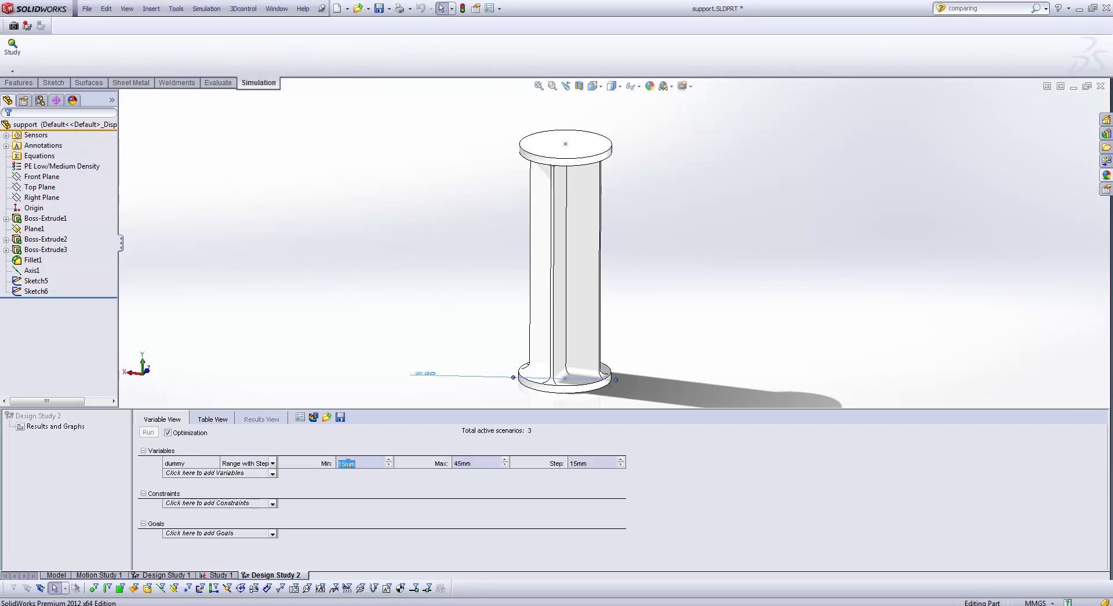
click(458, 464)
click(582, 466)
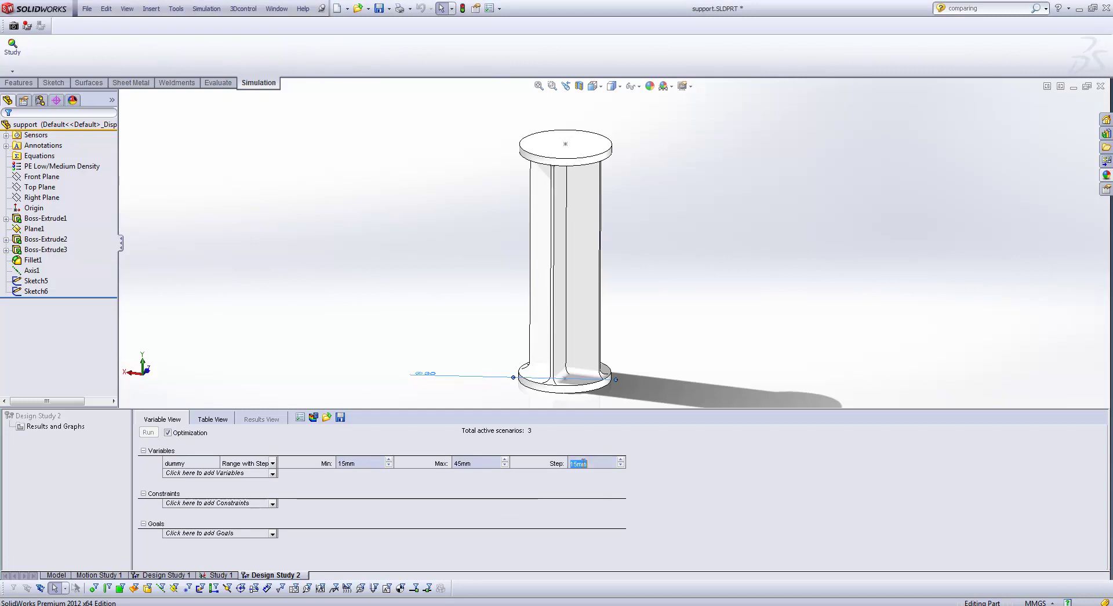
Change the dummy variable's type from Range with Step to Discrete Values, then to Range (15mm–45mm)
click(273, 465)
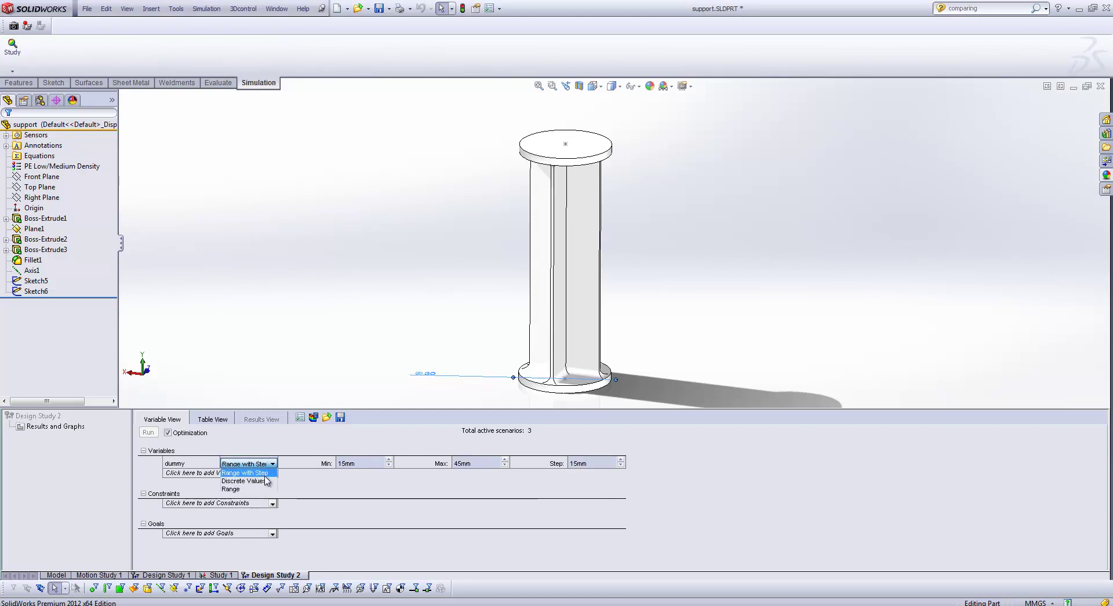
click(267, 481)
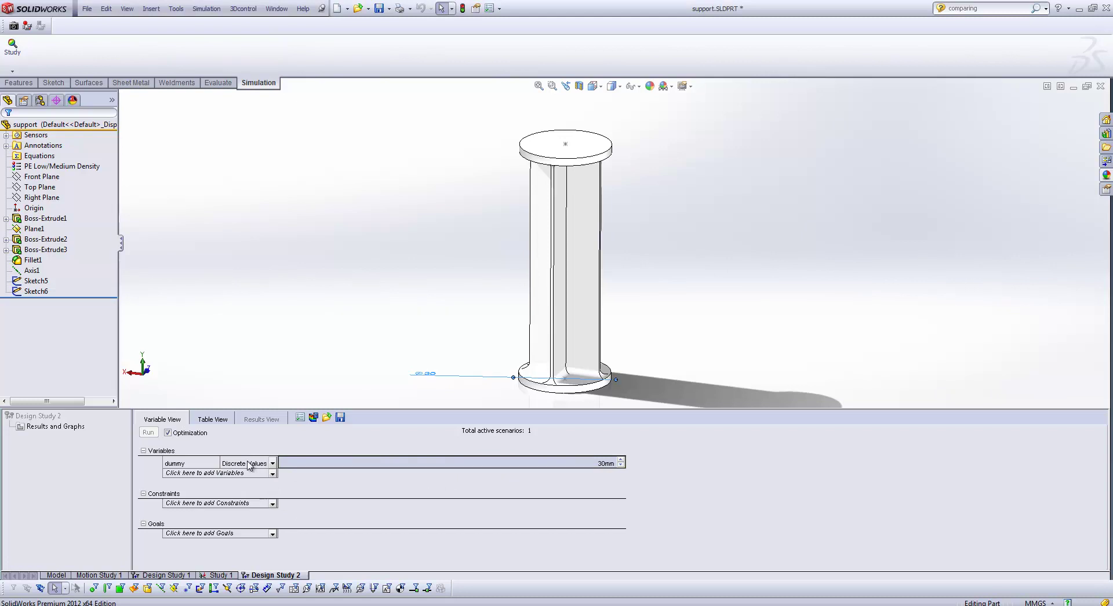
click(272, 464)
click(259, 491)
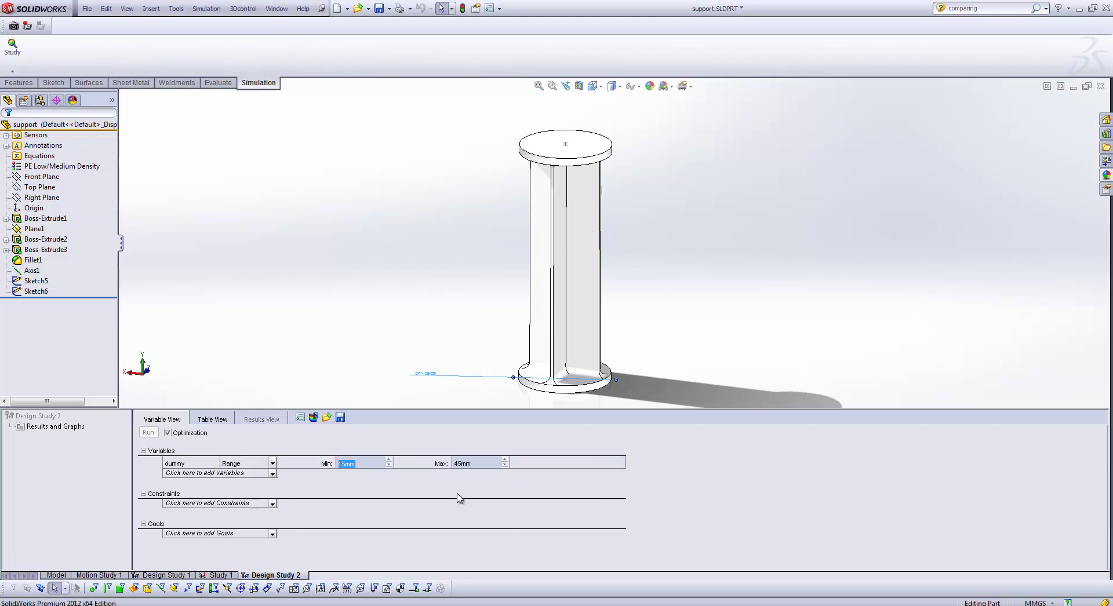
Start adding a new sensor for Design Study 2's constraint
click(252, 503)
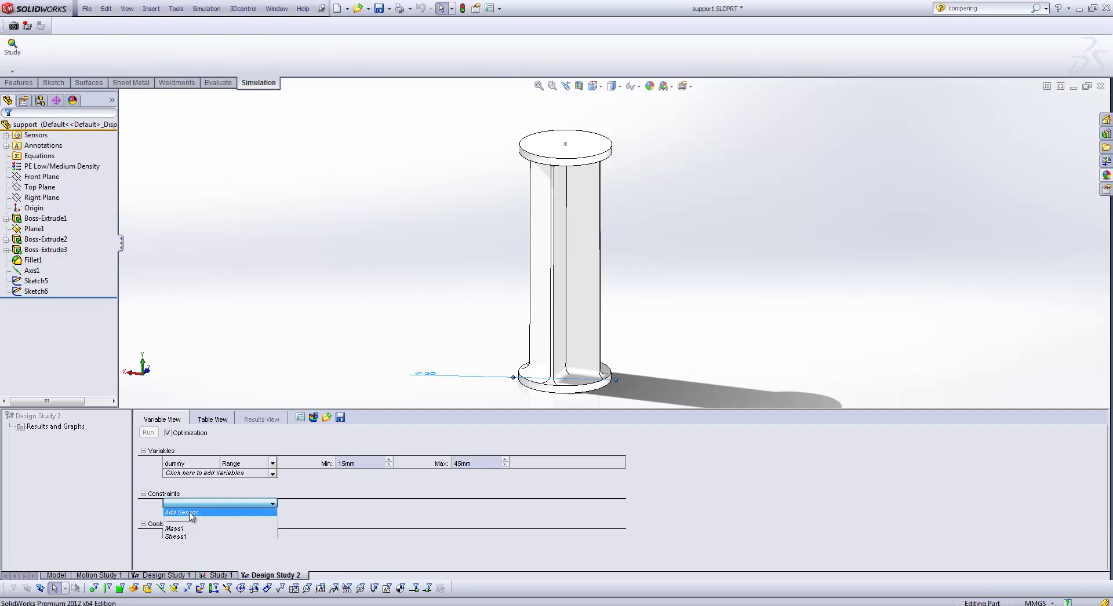
click(191, 513)
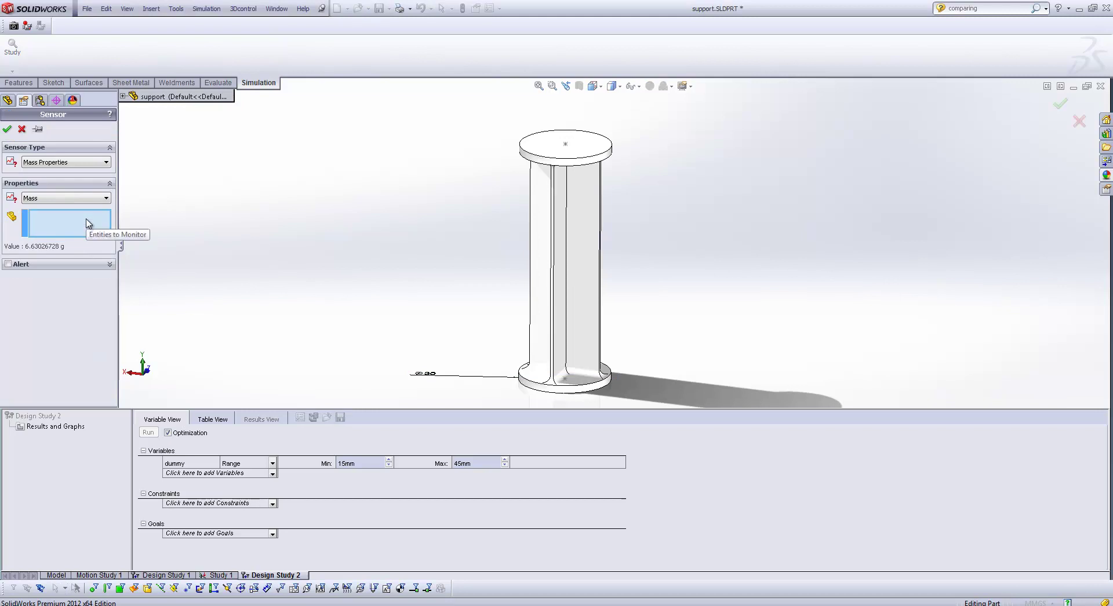
click(44, 200)
click(56, 209)
Make it a Simulation Data von Mises stress sensor in N/m^2
click(58, 163)
click(58, 172)
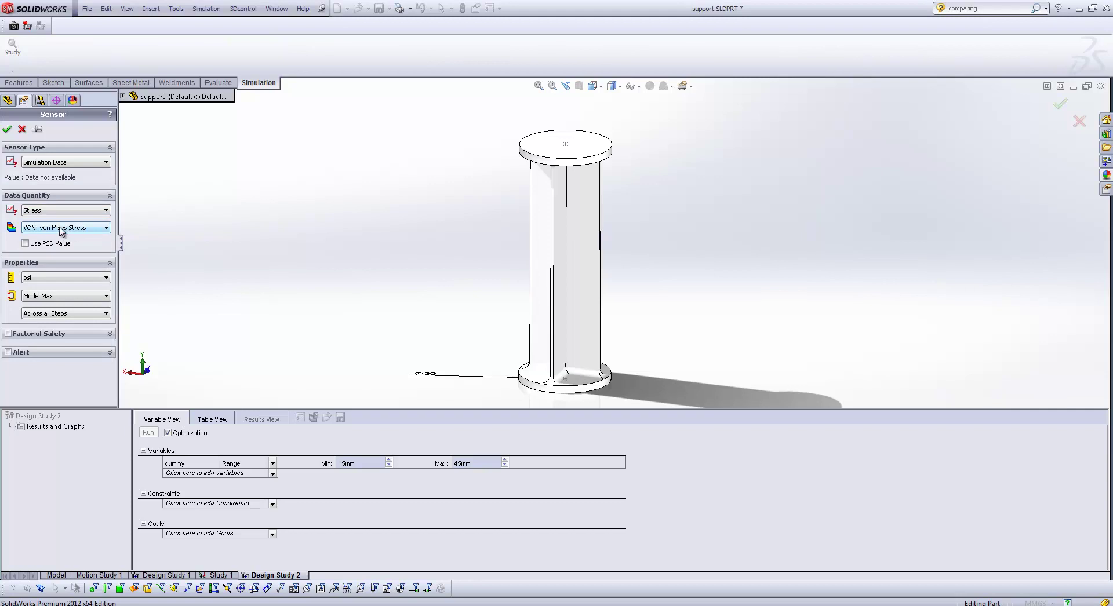
click(56, 276)
click(73, 287)
click(7, 129)
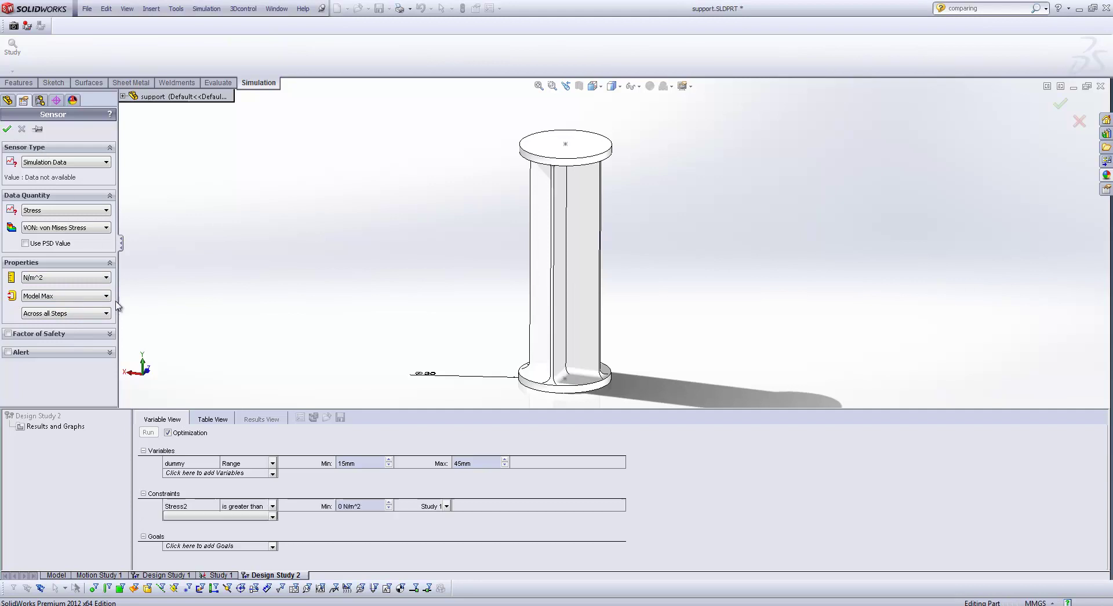
Keep the Stress2 constraint as 'Is greater than' with a minimum of 0 N/m^2
click(273, 506)
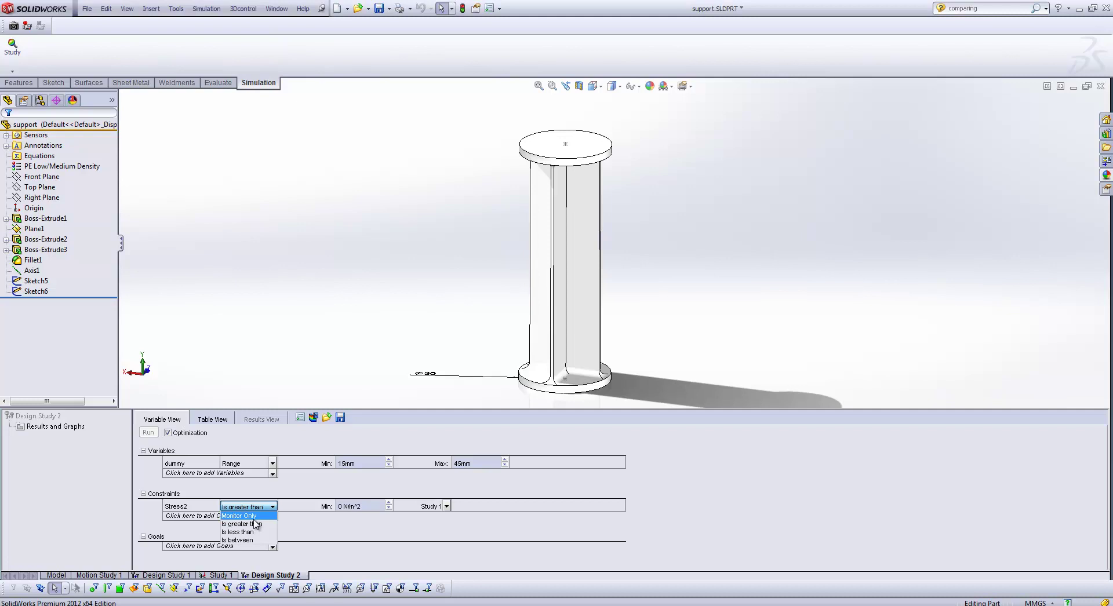
click(256, 524)
click(347, 506)
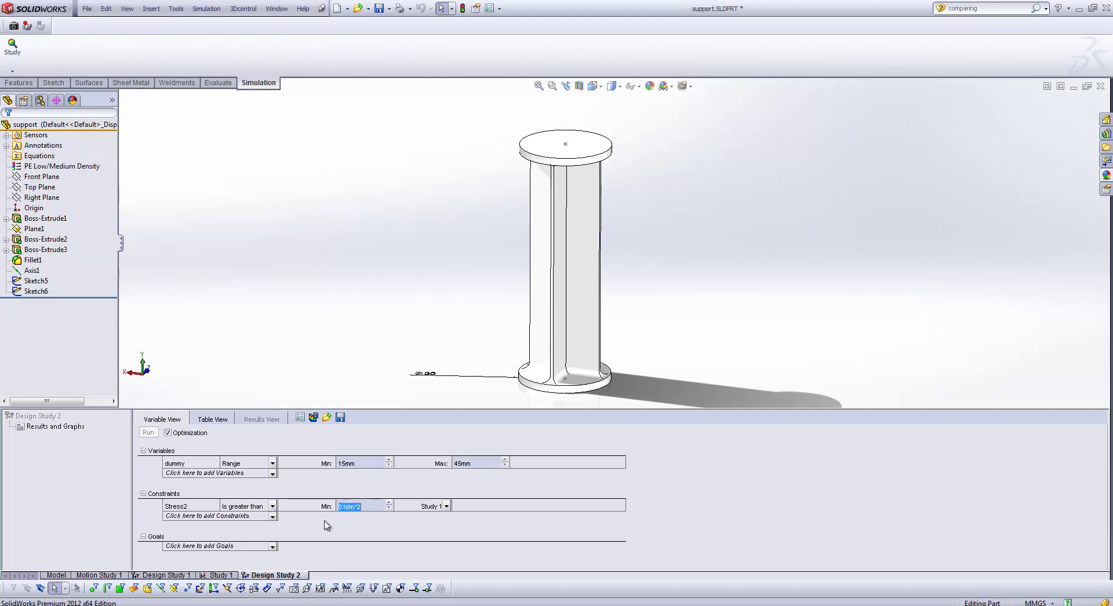
Set the goal to minimize Mass1, then switch to Design Study 1
click(272, 547)
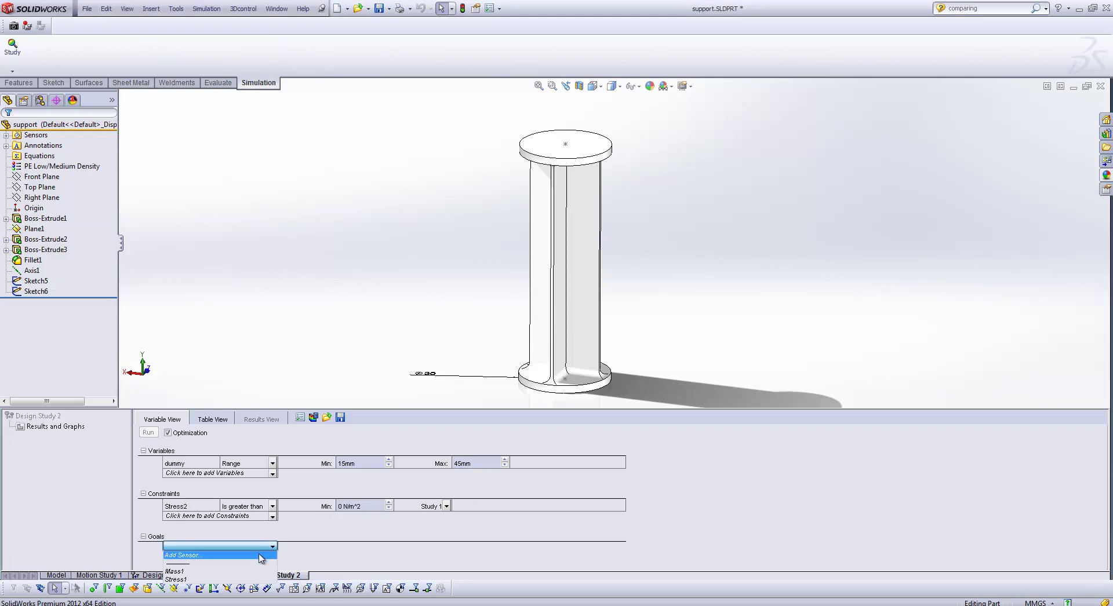
click(175, 572)
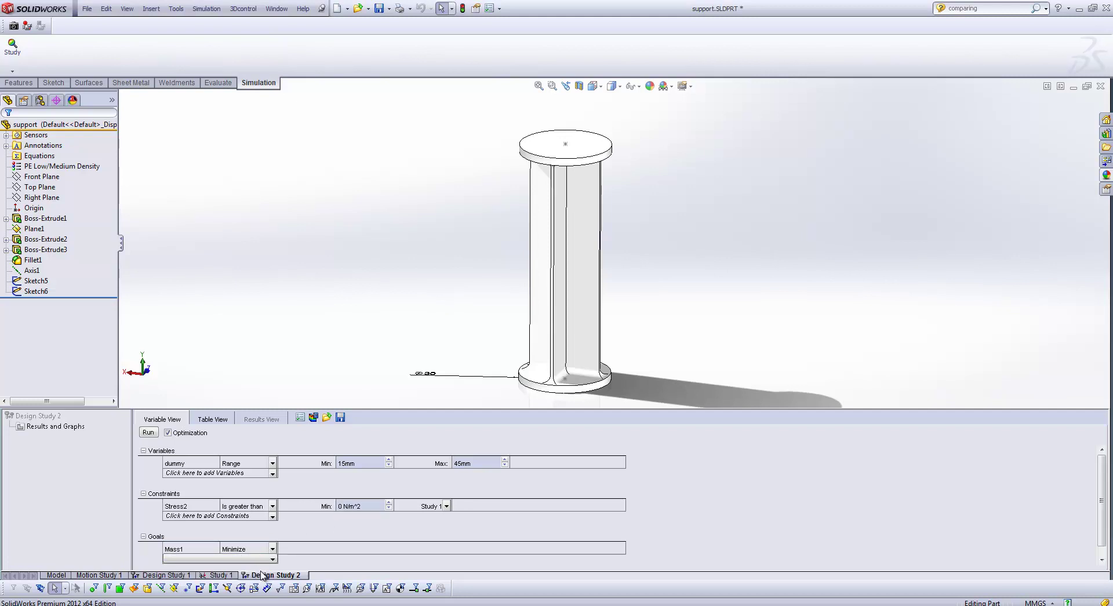
click(160, 576)
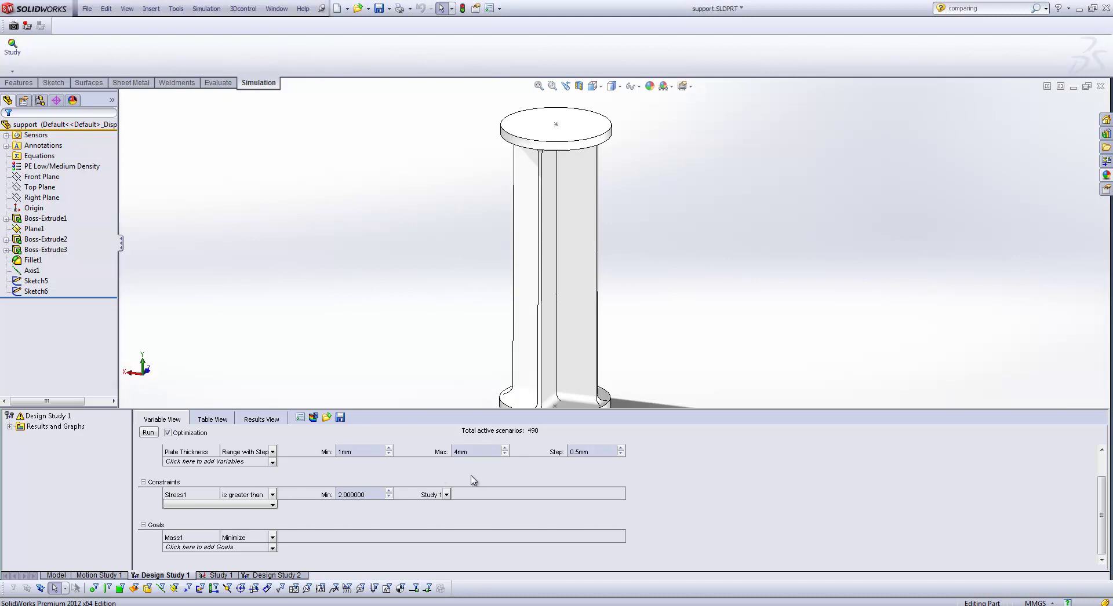
Keep Study 1 for Design Study 1's constraint and scroll through the Results View scenario columns
click(445, 494)
click(447, 498)
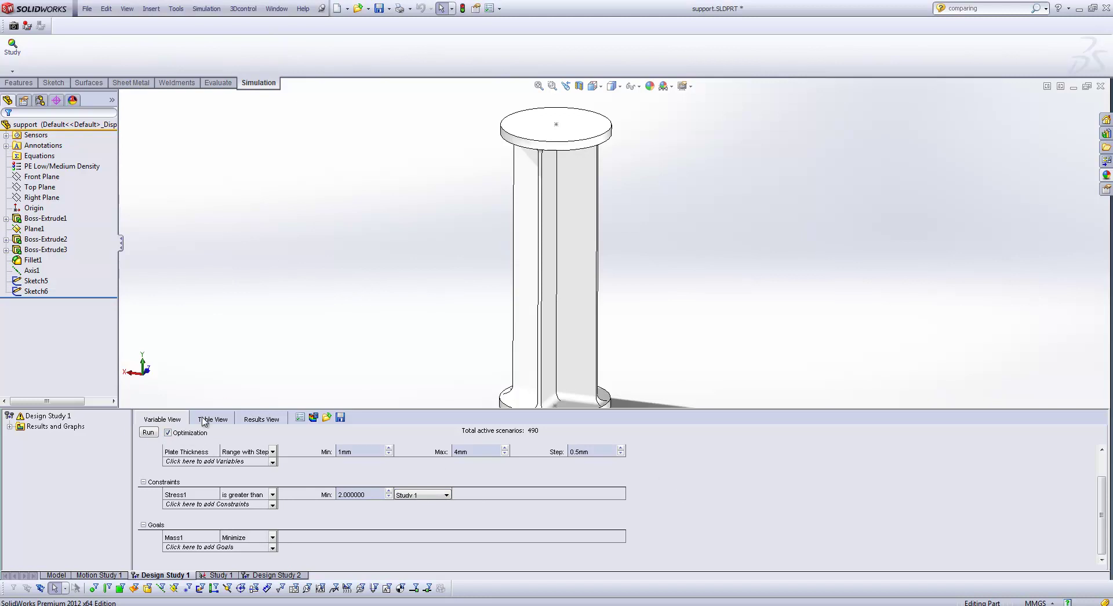
click(255, 421)
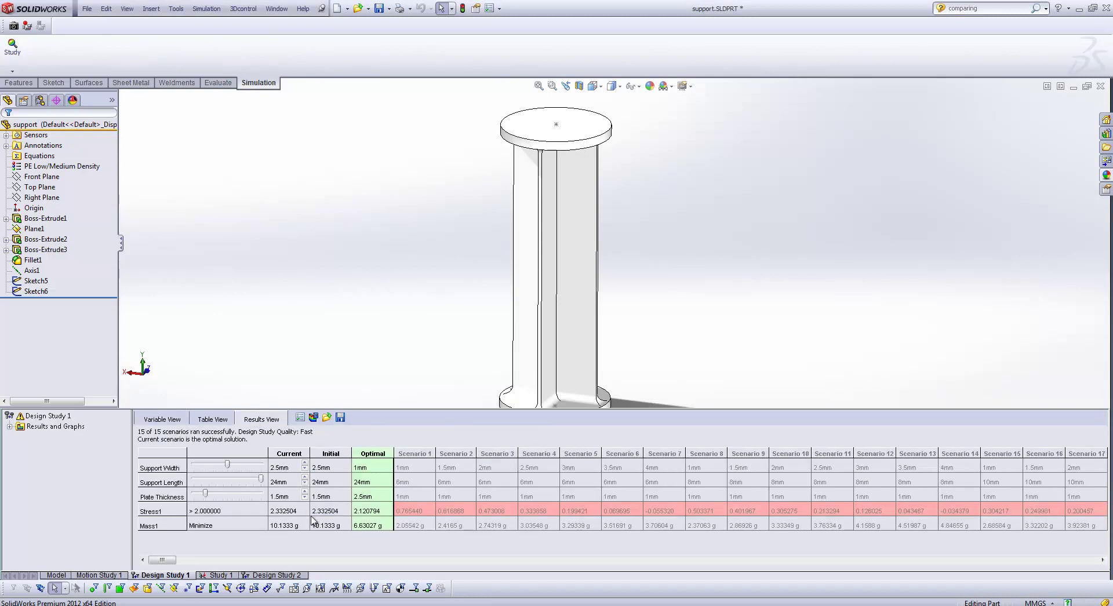
drag(162, 560, 1083, 484)
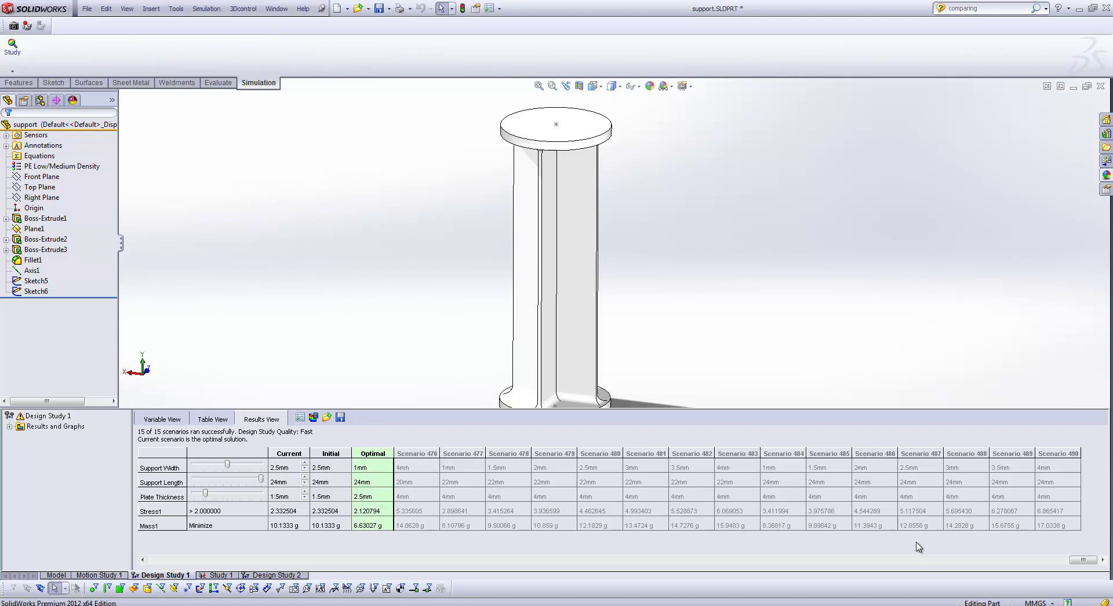
drag(1082, 560, 145, 583)
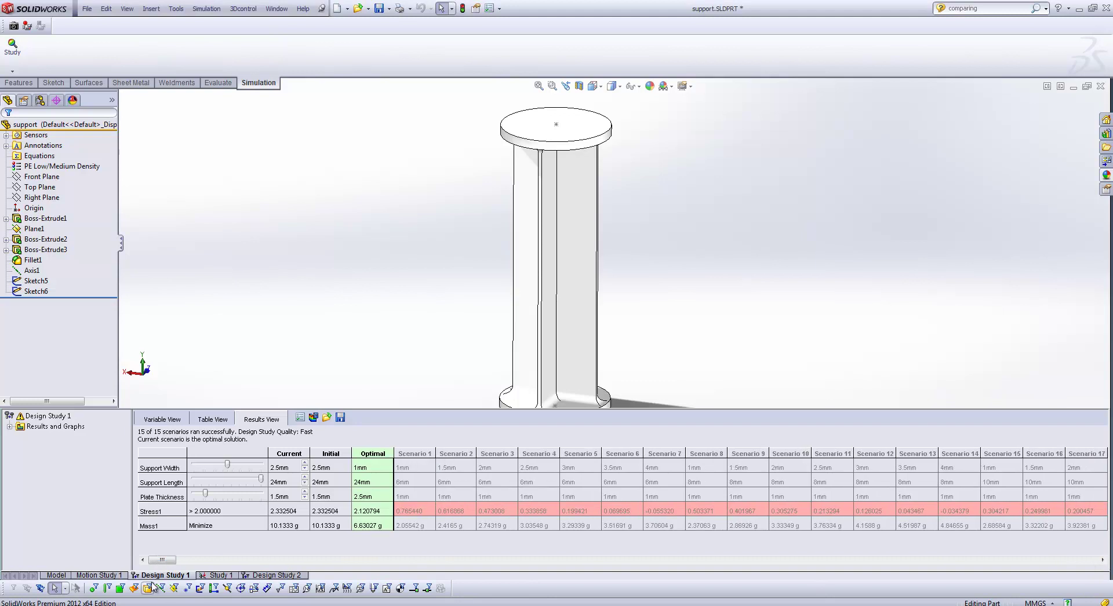
click(299, 418)
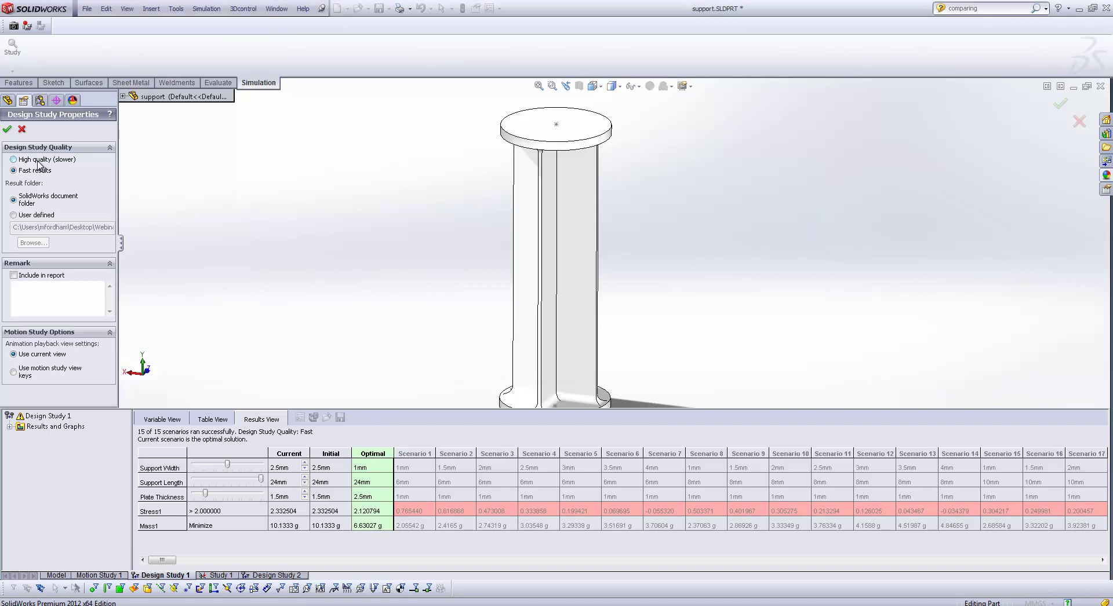
click(21, 129)
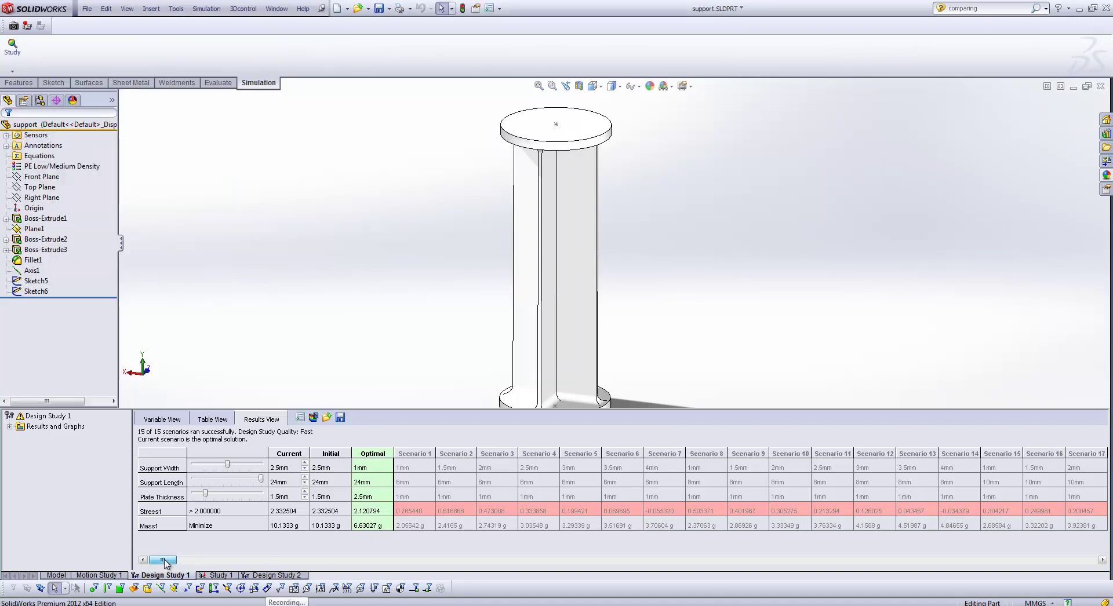
Preview Scenarios 188, 180, 178 and the initial design, then apply the optimal scenario (1mm, 24mm, 2.5mm)
drag(164, 560, 532, 561)
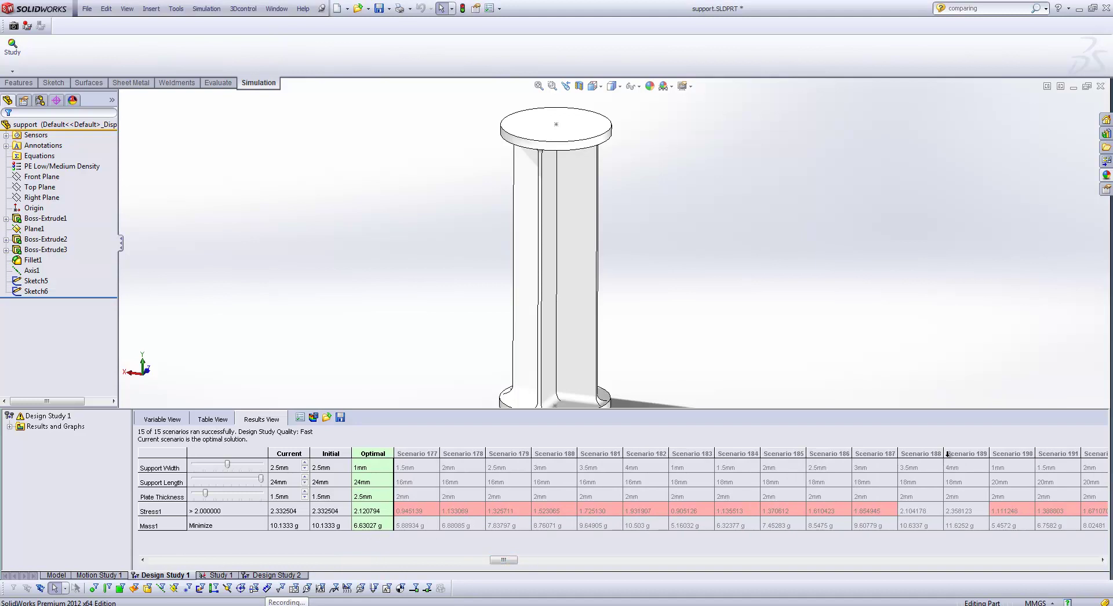
click(925, 456)
right_click(926, 456)
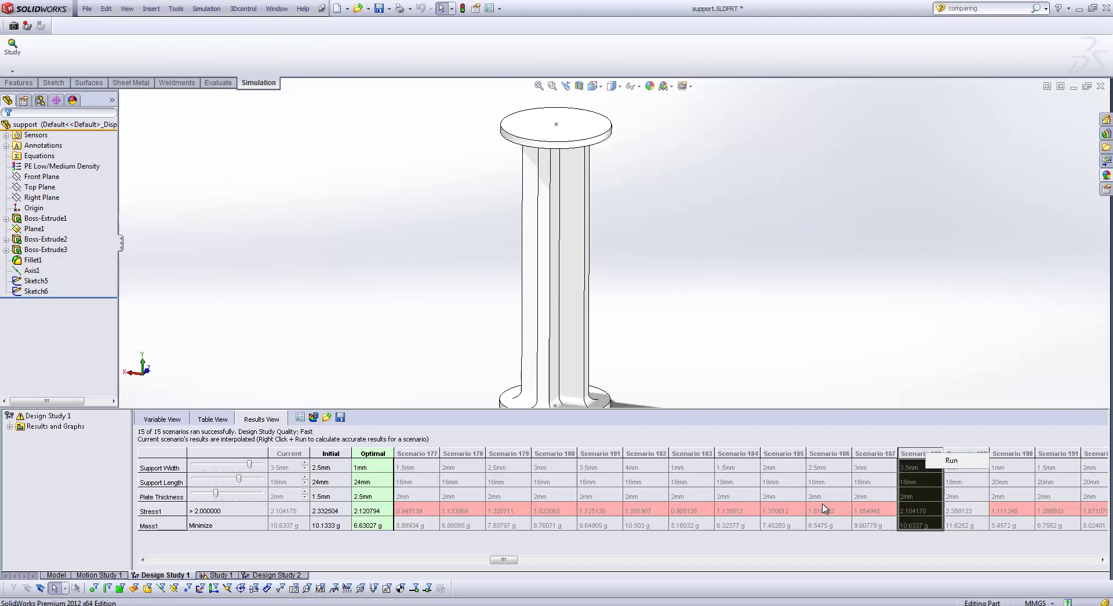
click(558, 456)
click(477, 454)
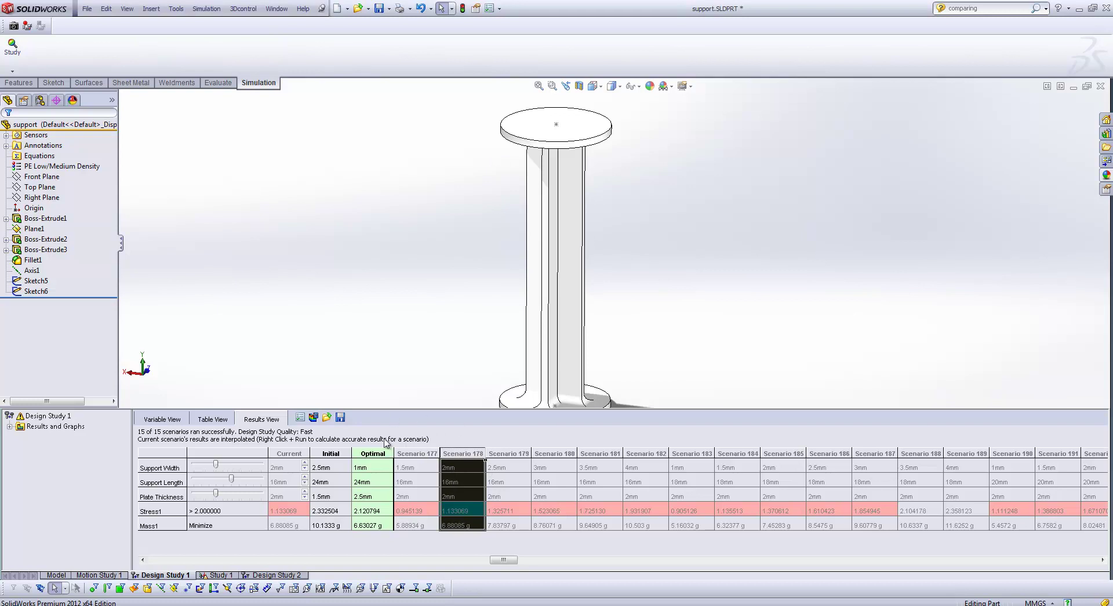
click(343, 454)
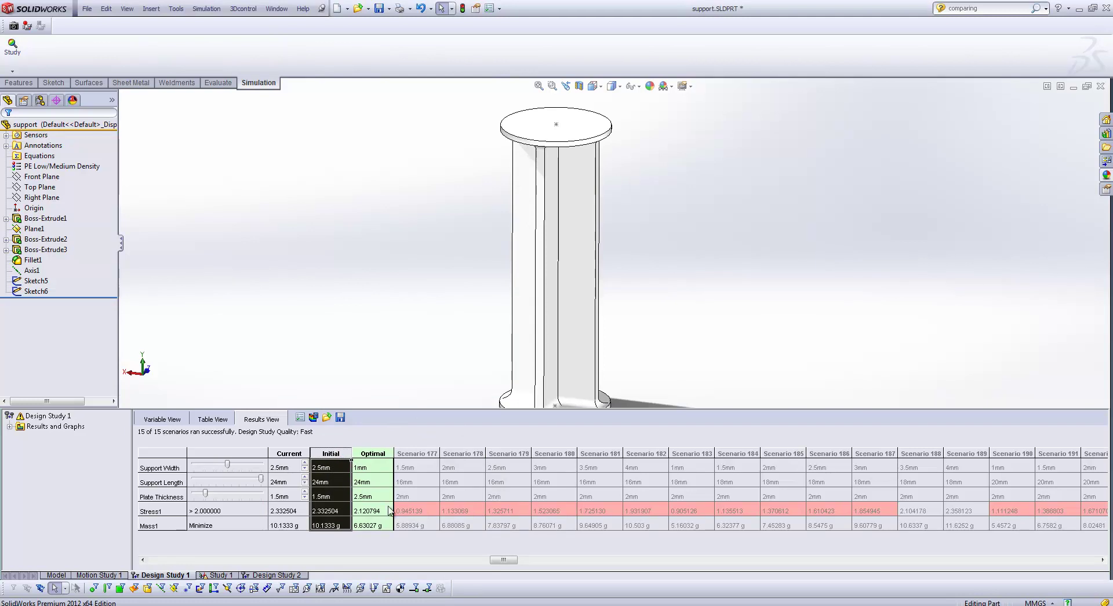
click(382, 453)
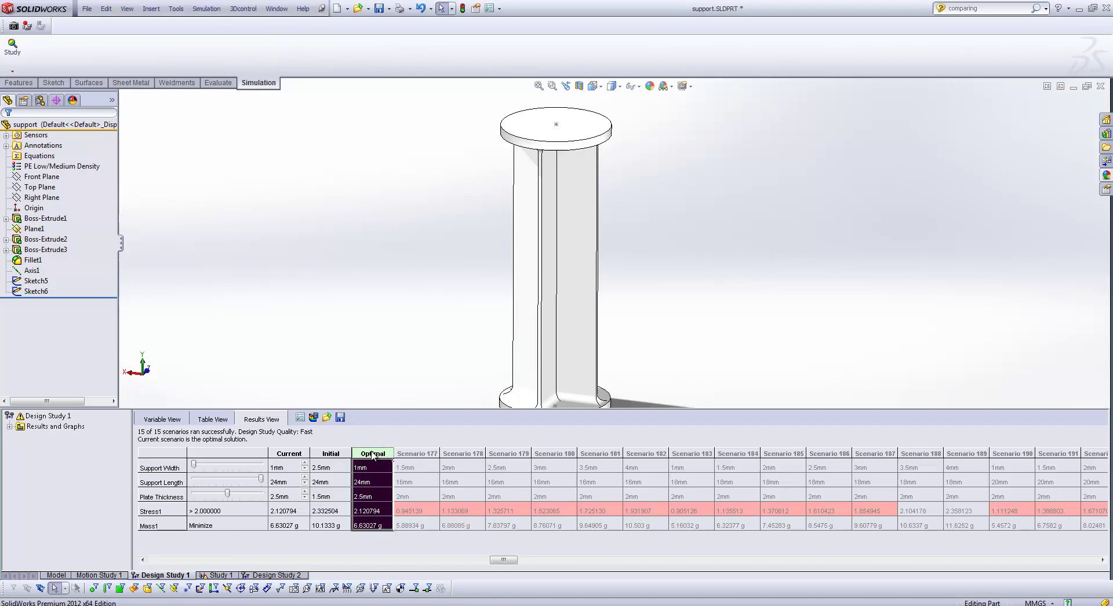
Show Design Study 1's Stress1 factor-of-safety plot (minimum 2.12) and orbit the support upright
click(9, 427)
click(46, 437)
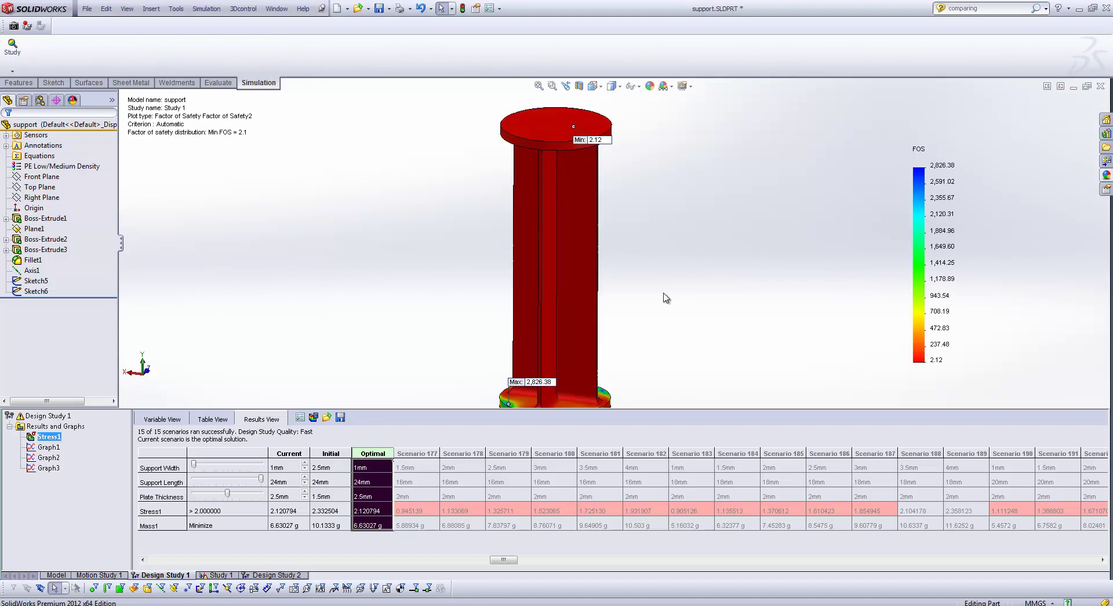
middle_drag(663, 298, 586, 291)
key(Escape)
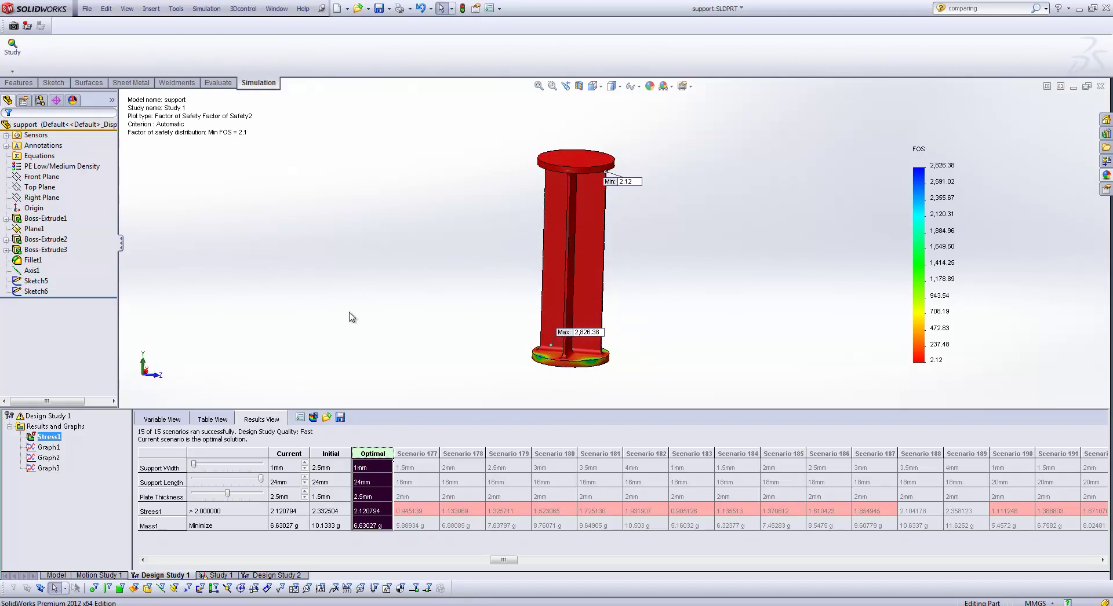